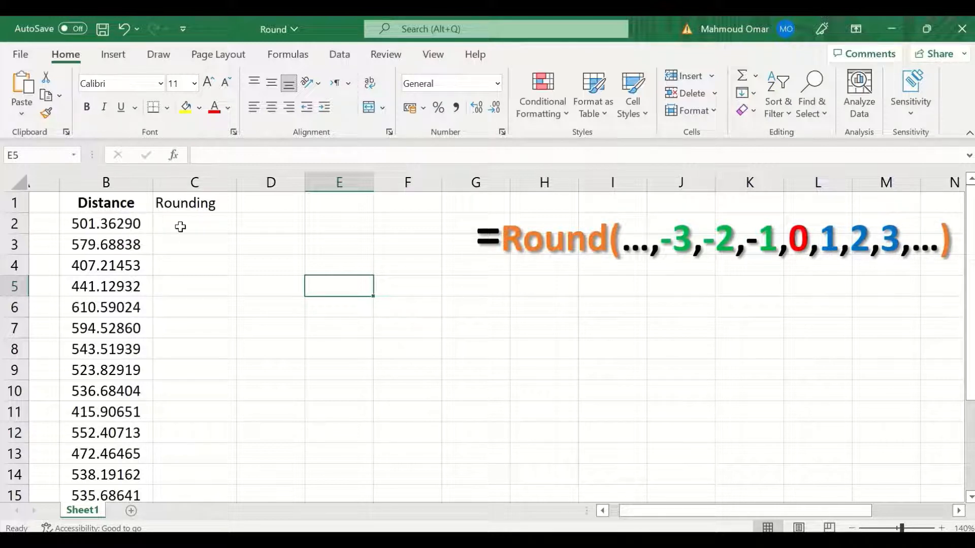
pyautogui.click(497, 85)
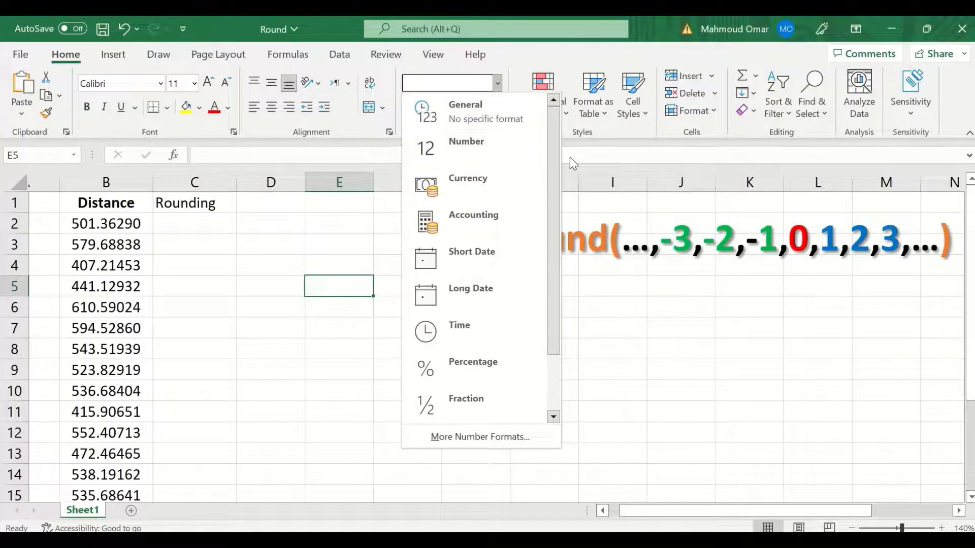
pyautogui.click(541, 68)
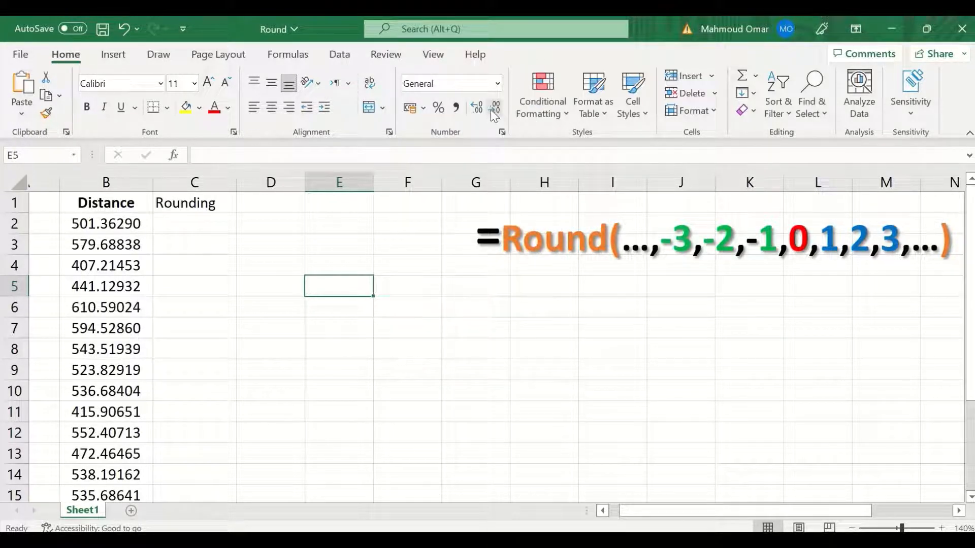
# Step: Try decreasing and increasing the displayed decimal places of cell B2, and check its number format settings without changing them
pyautogui.click(127, 224)
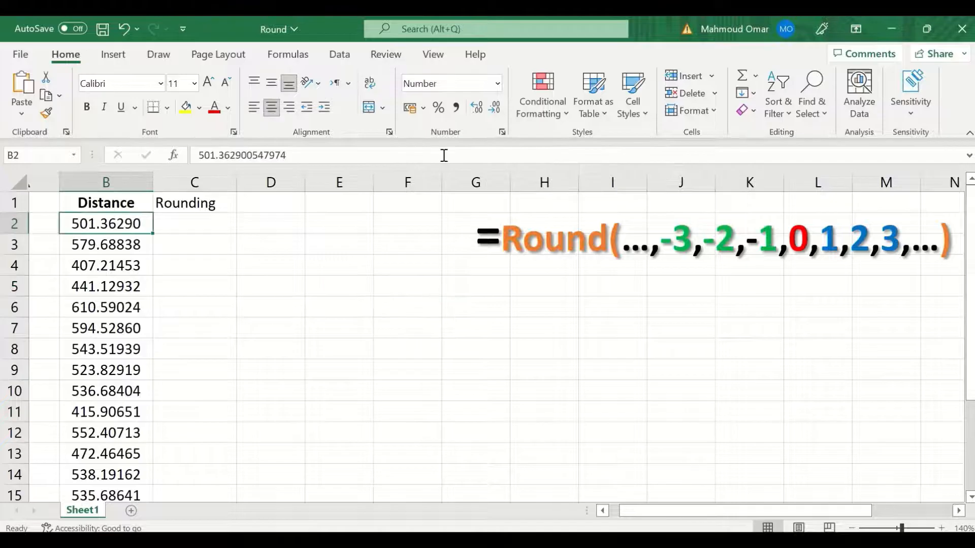
pyautogui.click(489, 107)
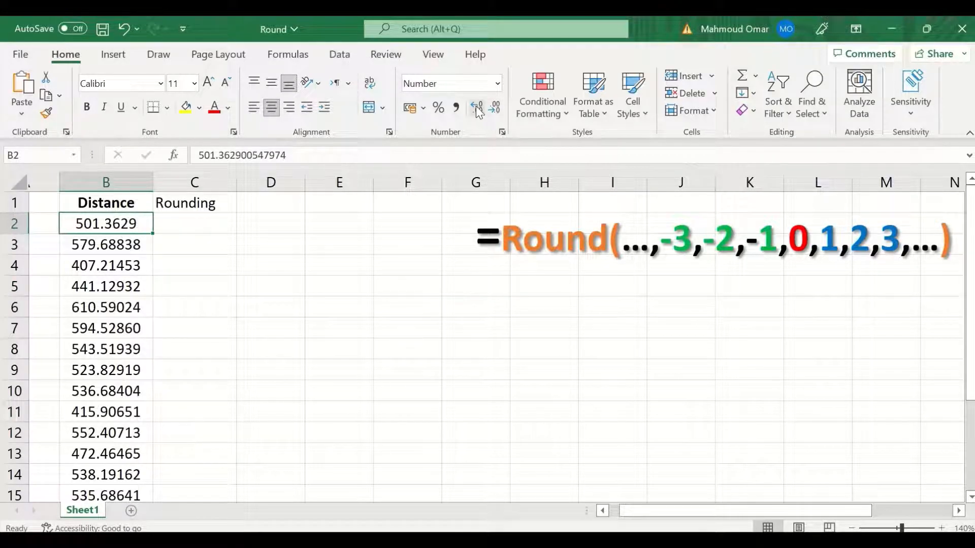
pyautogui.click(476, 106)
pyautogui.click(476, 106)
pyautogui.click(495, 108)
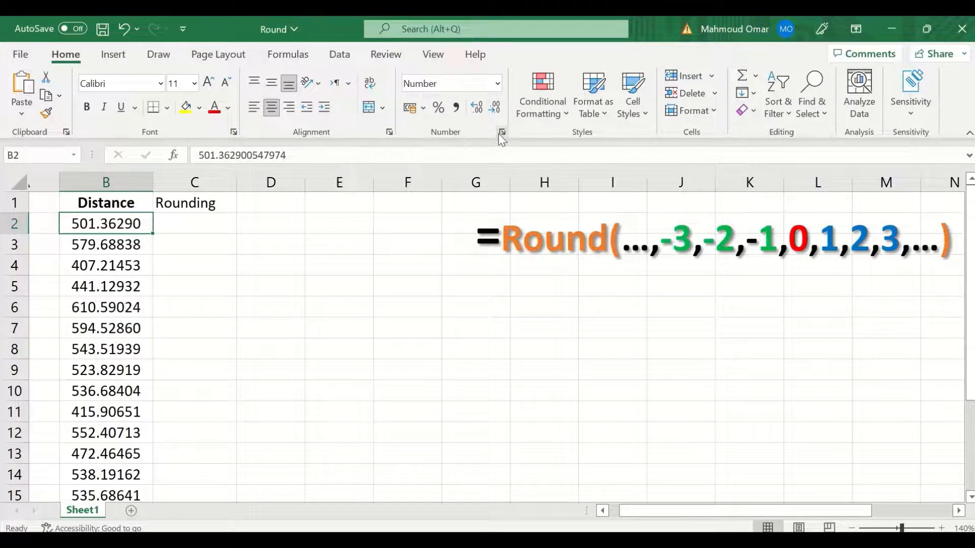
pyautogui.click(502, 133)
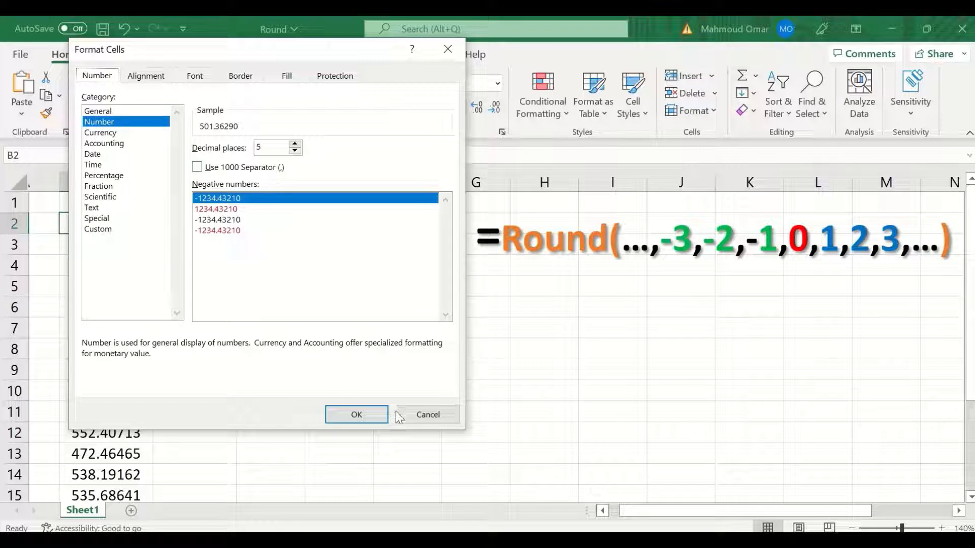
pyautogui.click(427, 417)
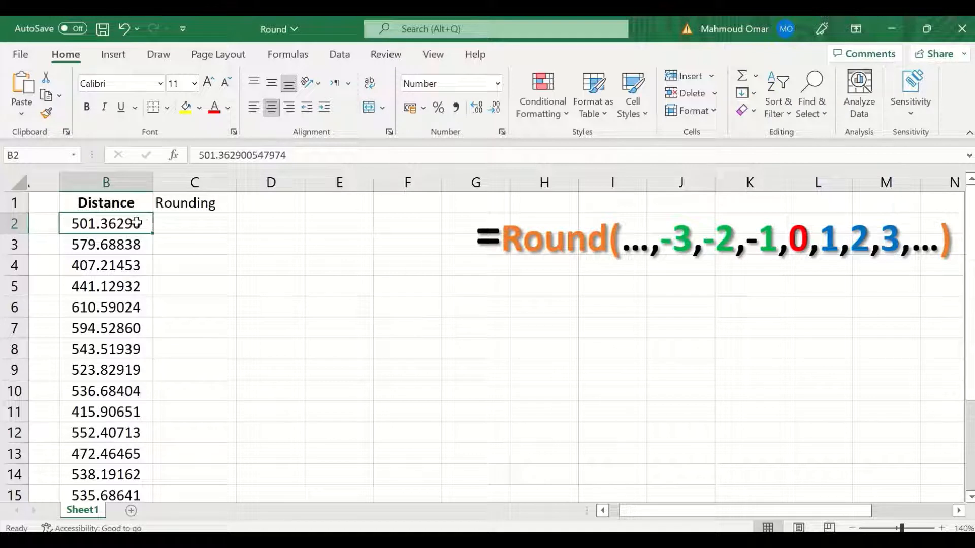
# Step: Enter the formula =ROUND(B2,3) in cell C2 to round the first distance to three decimal places
pyautogui.click(195, 221)
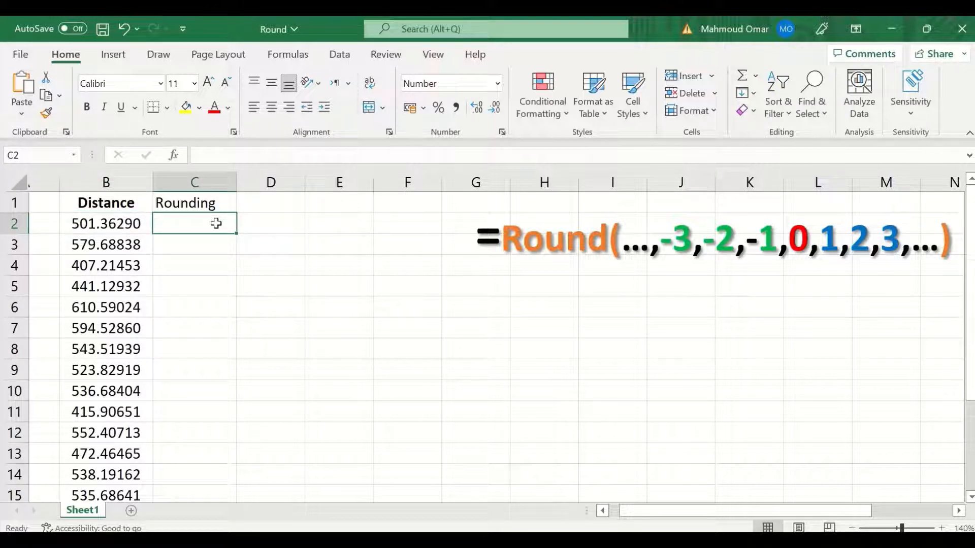
pyautogui.write('=')
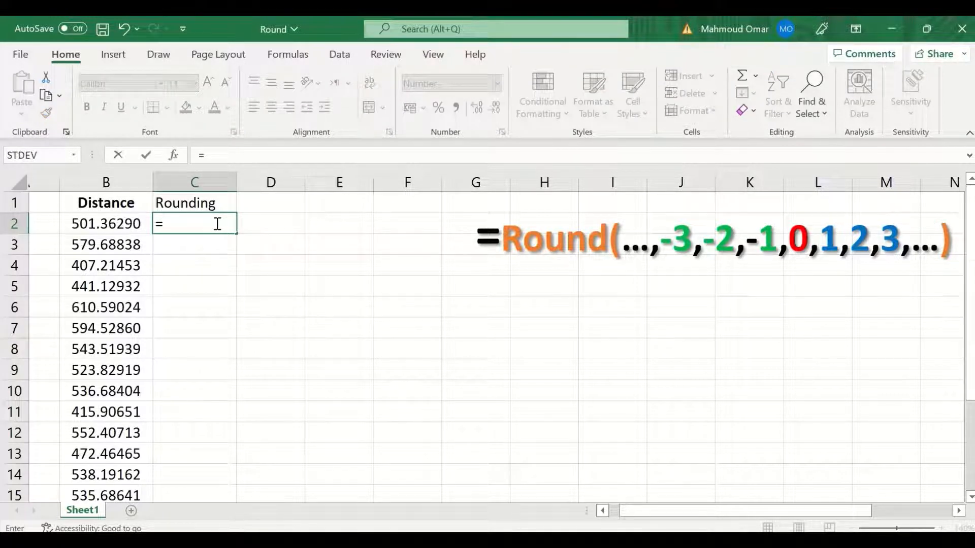
pyautogui.write('round')
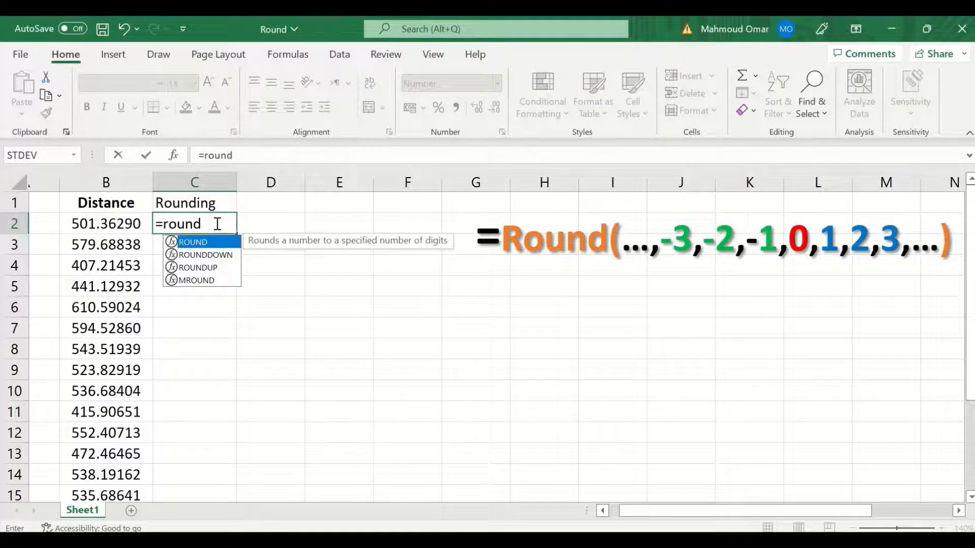
pyautogui.doubleClick(208, 243)
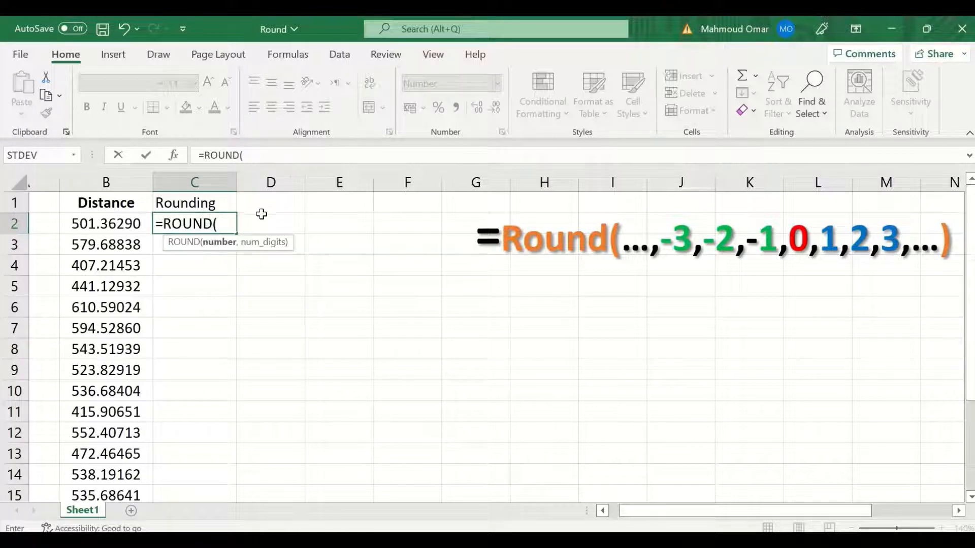
pyautogui.click(102, 227)
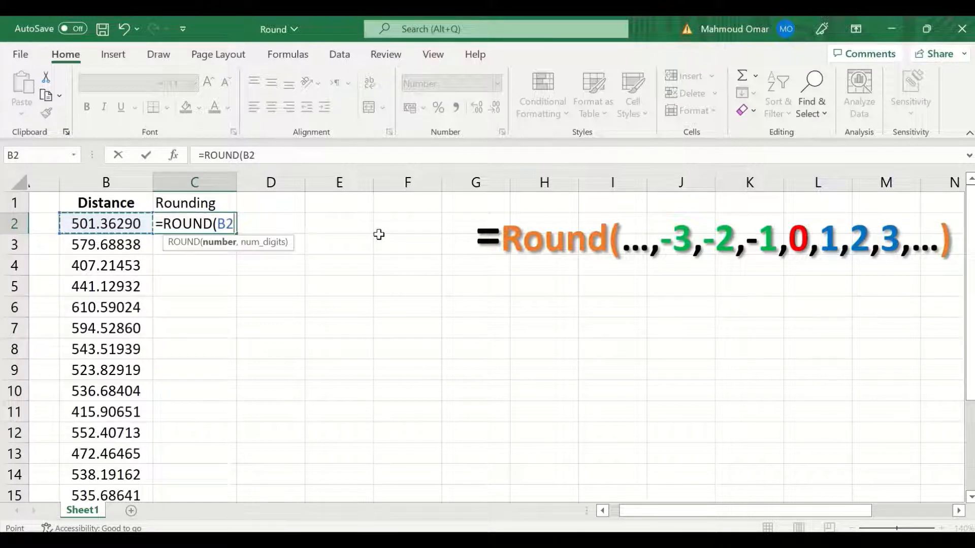
pyautogui.write(',')
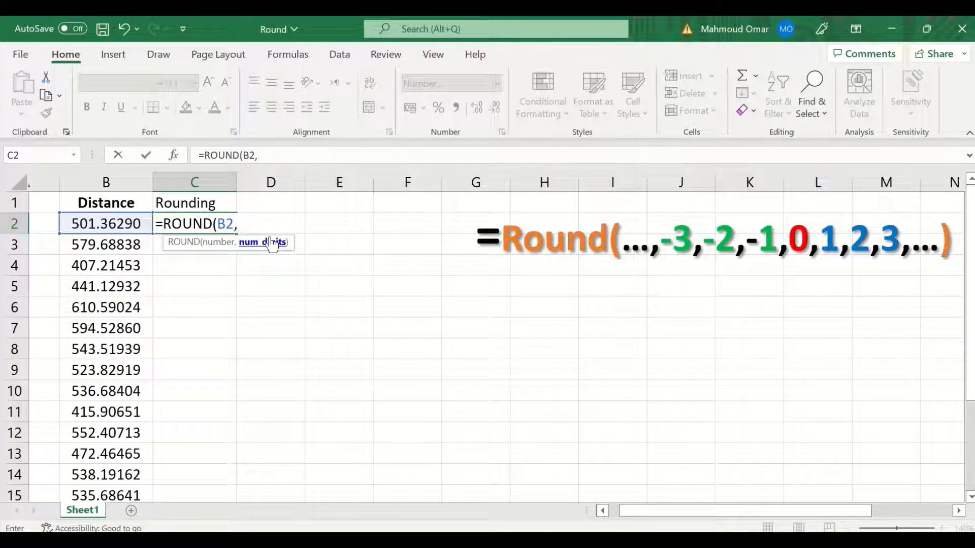
pyautogui.write('3)')
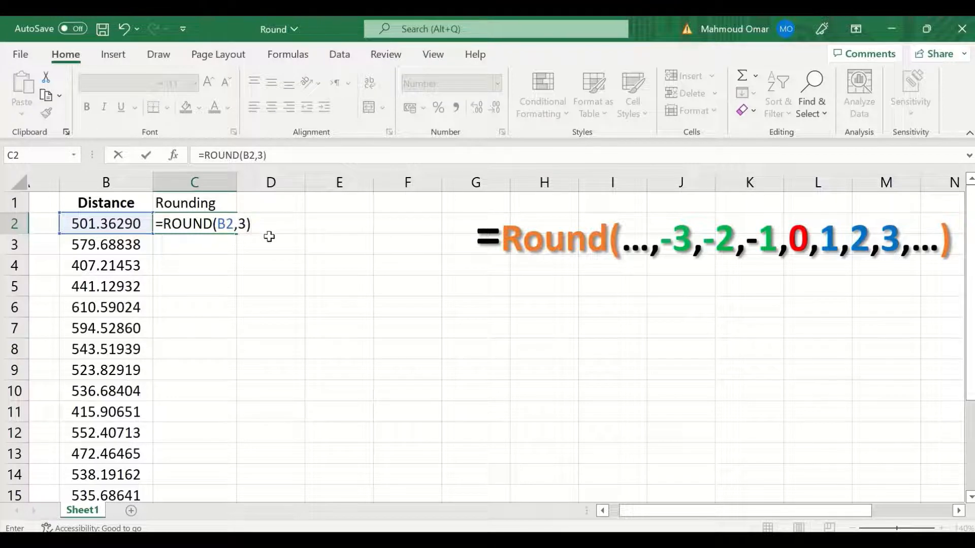
pyautogui.press('Return')
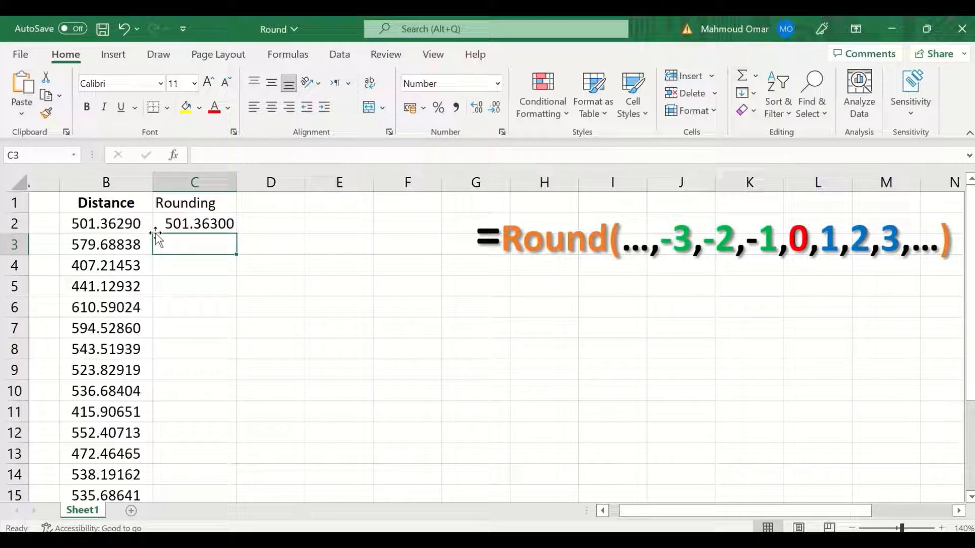
# Step: Copy the three-decimal ROUND formula from C2 down to C4 and compare the results with the original distances
pyautogui.click(119, 224)
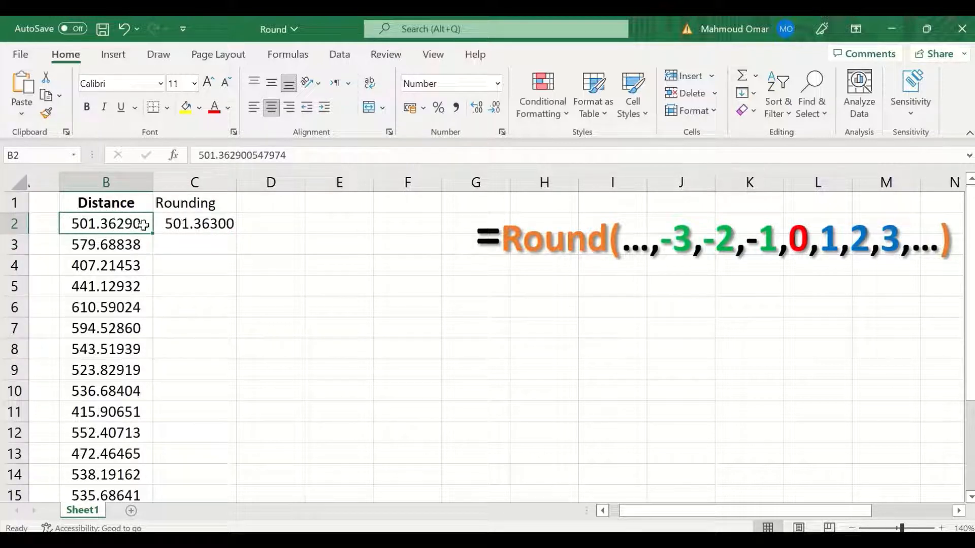
pyautogui.click(224, 224)
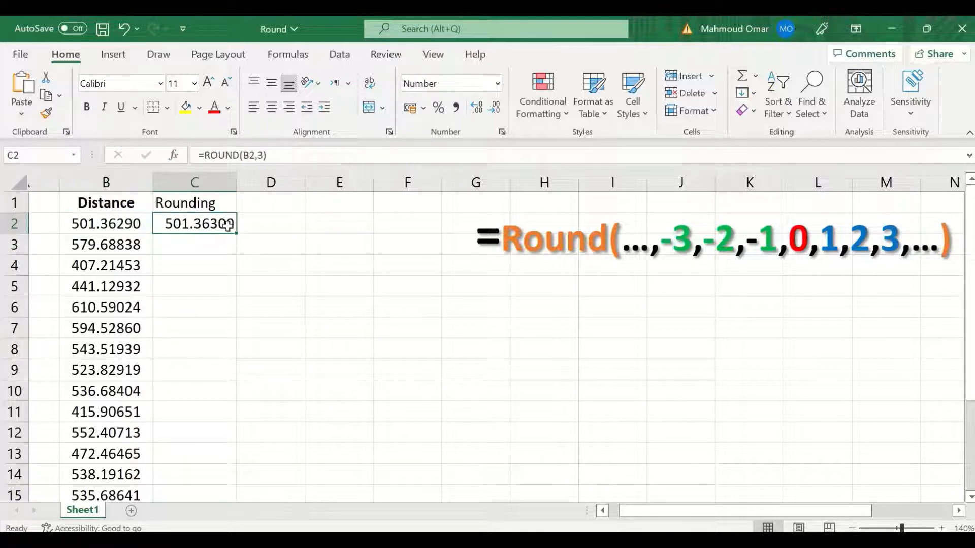
pyautogui.moveTo(238, 232); pyautogui.dragTo(223, 269)
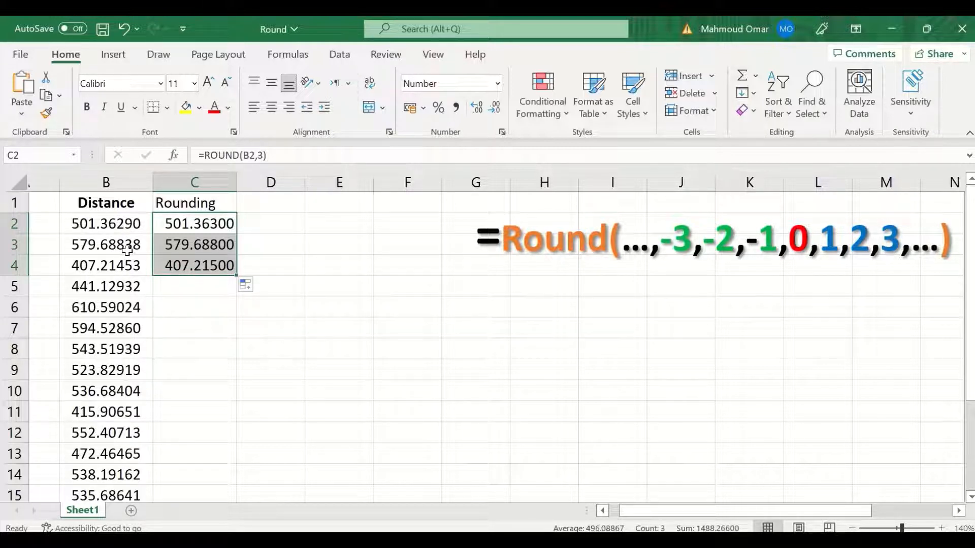
pyautogui.click(123, 270)
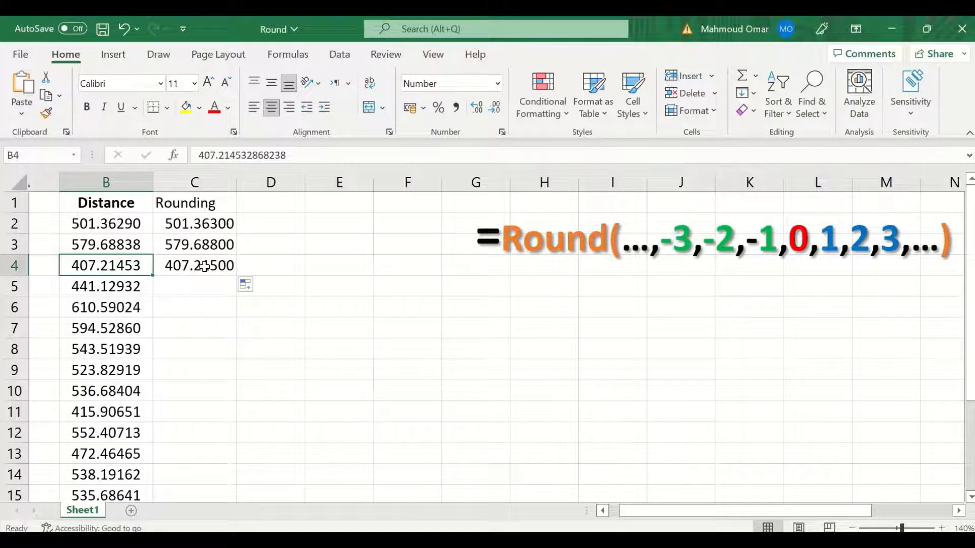
# Step: Change the formula in C2 to =ROUND(B2,2), copy it down to C4 and compare with the original distances
pyautogui.click(225, 223)
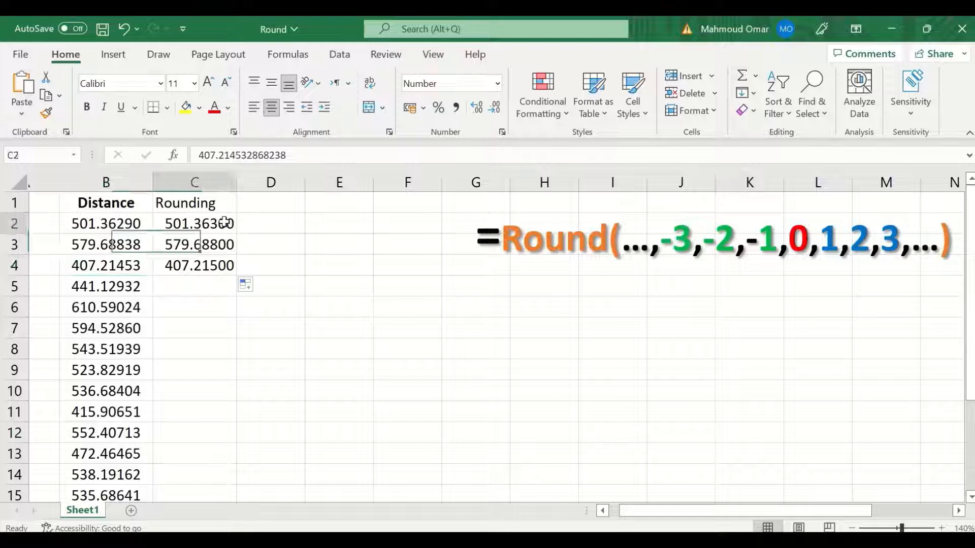
pyautogui.click(264, 155)
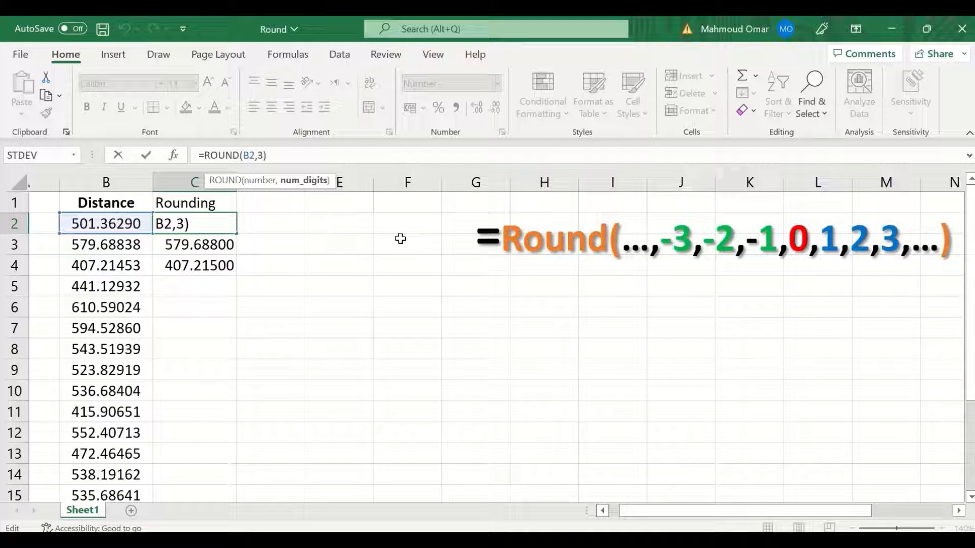
pyautogui.press('BackSpace')
pyautogui.write('2')
pyautogui.press('Return')
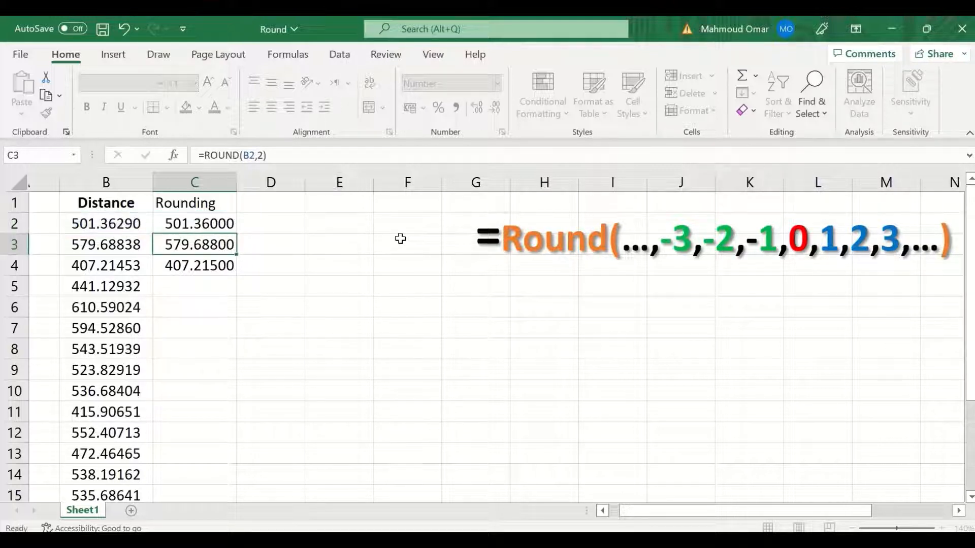
pyautogui.press('Up')
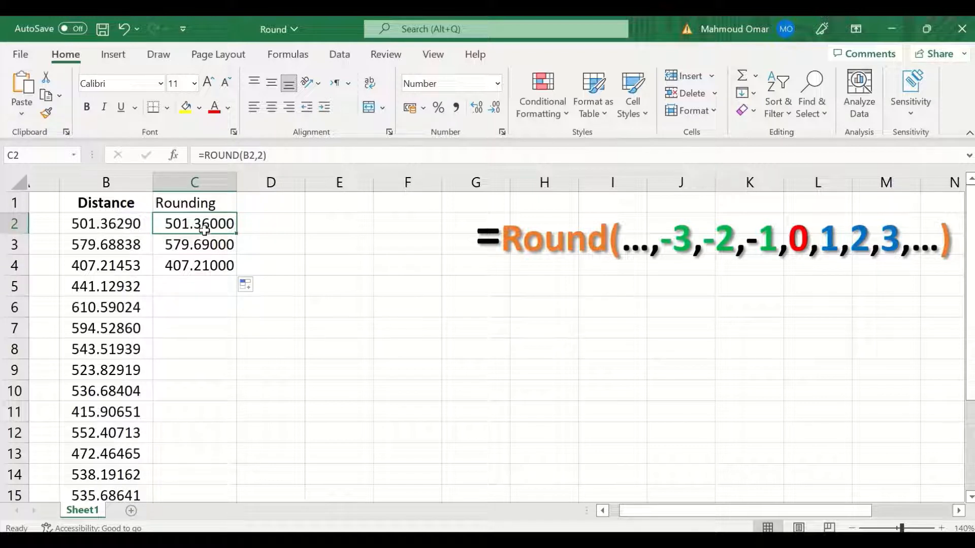
pyautogui.click(111, 248)
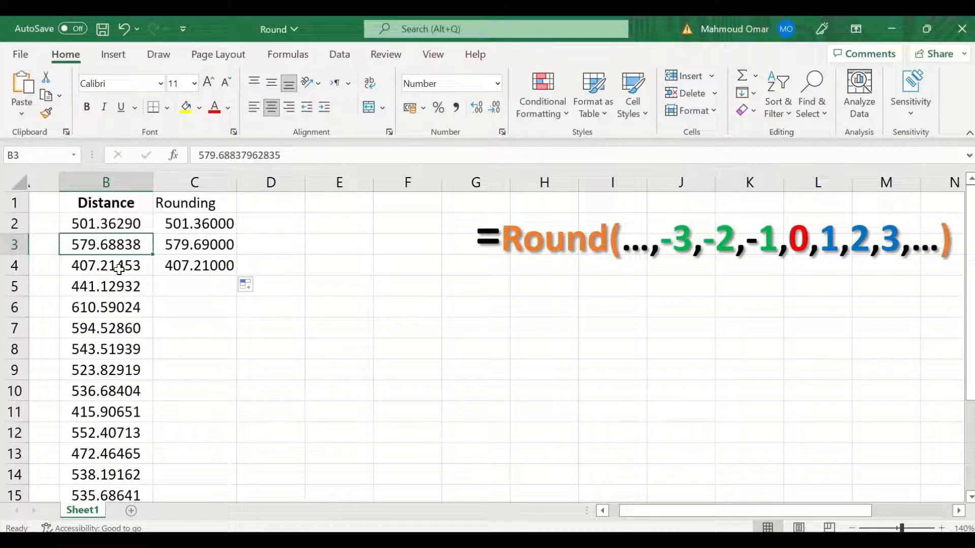
pyautogui.click(115, 267)
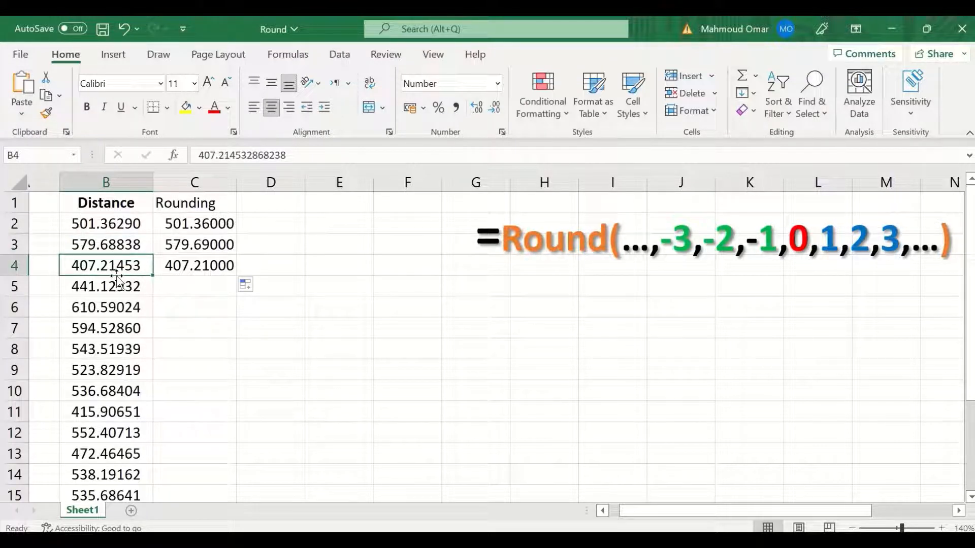
# Step: Change the formula in C2 to =ROUND(B2,1) and copy it down to C4
pyautogui.click(217, 224)
pyautogui.click(266, 156)
pyautogui.press('BackSpace')
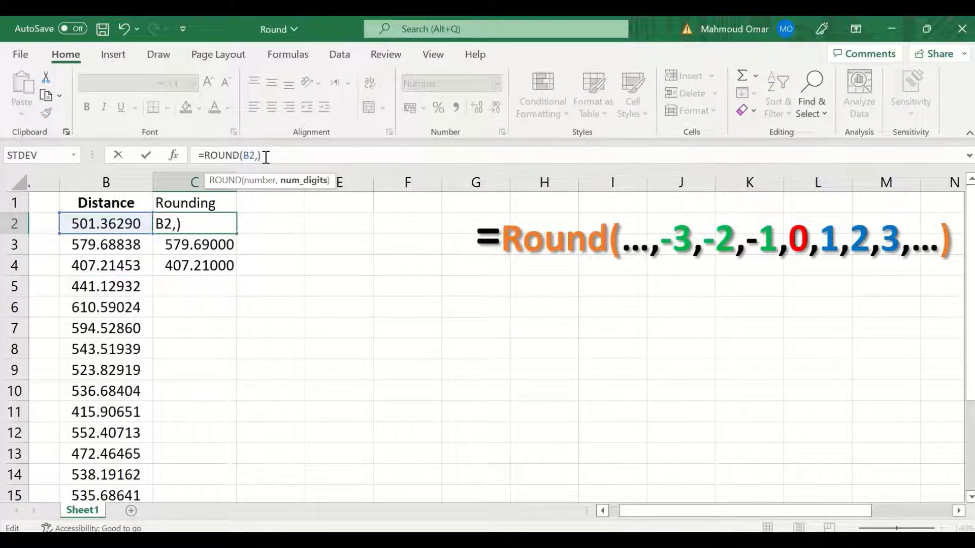
pyautogui.write('1')
pyautogui.press('Return')
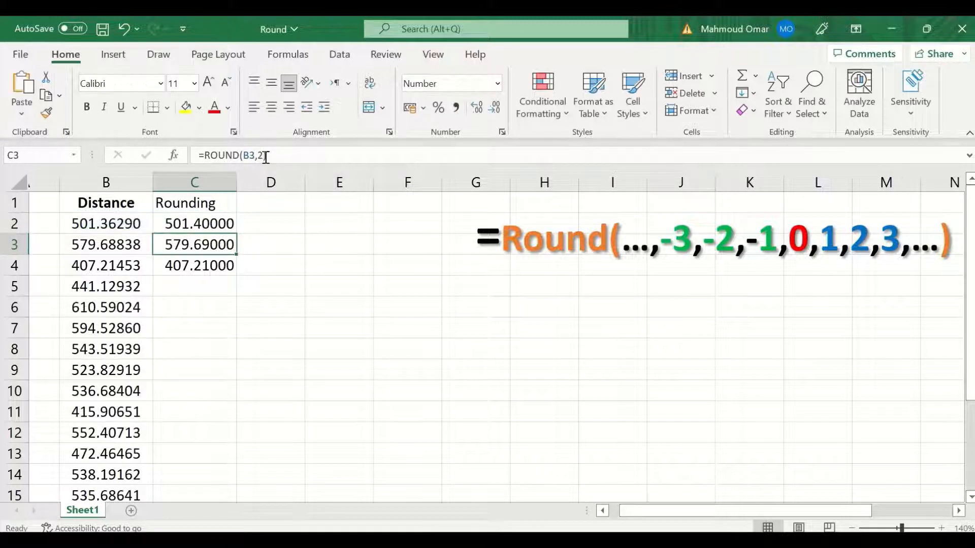
pyautogui.click(220, 222)
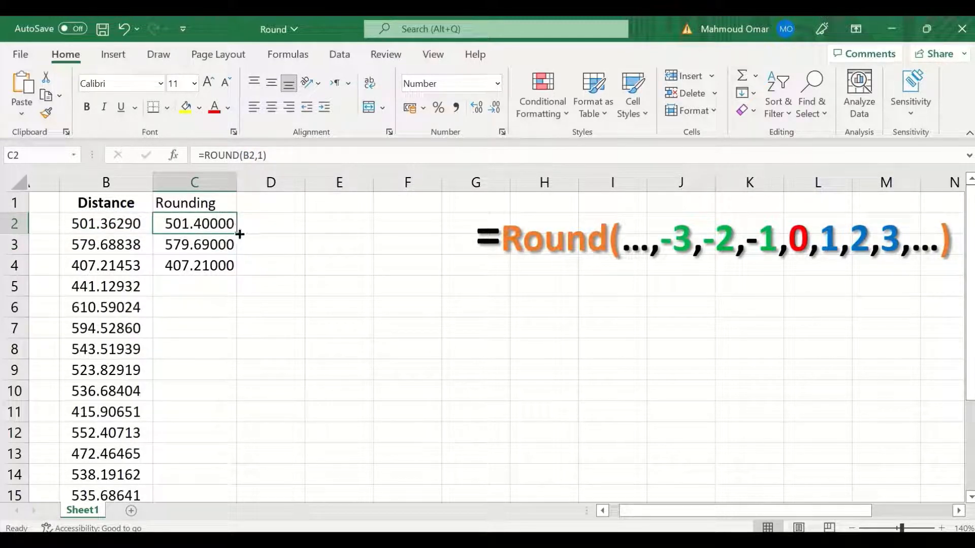
pyautogui.moveTo(240, 234); pyautogui.dragTo(230, 266)
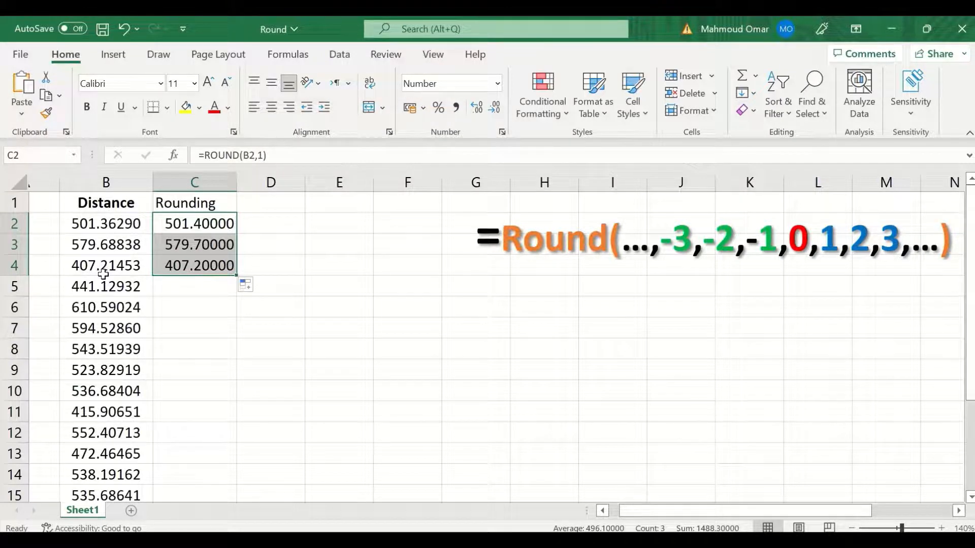
# Step: Change the formula in C2 to =ROUND(B2,0) and apply it to the whole range C2:C4
pyautogui.click(259, 154)
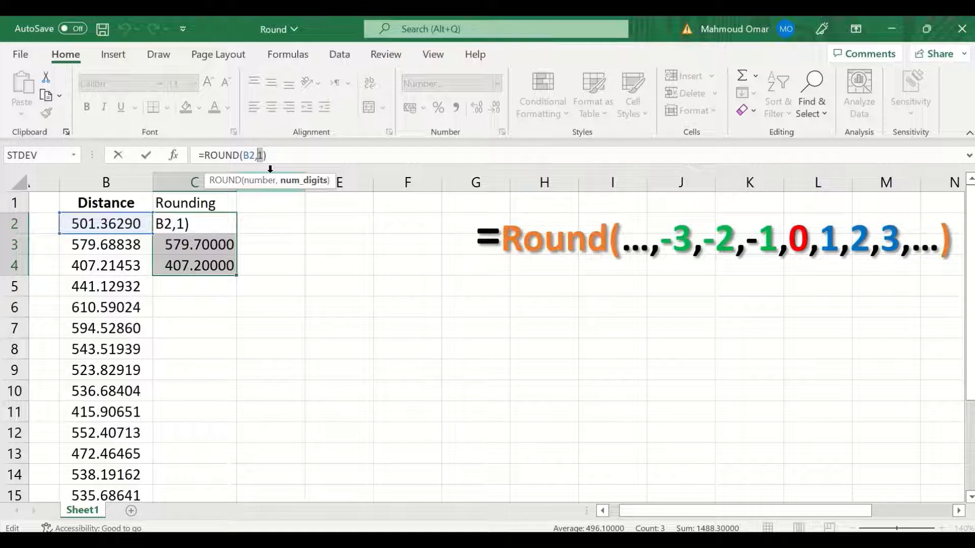
pyautogui.write('0')
pyautogui.hotkey('ctrl', 'Return')
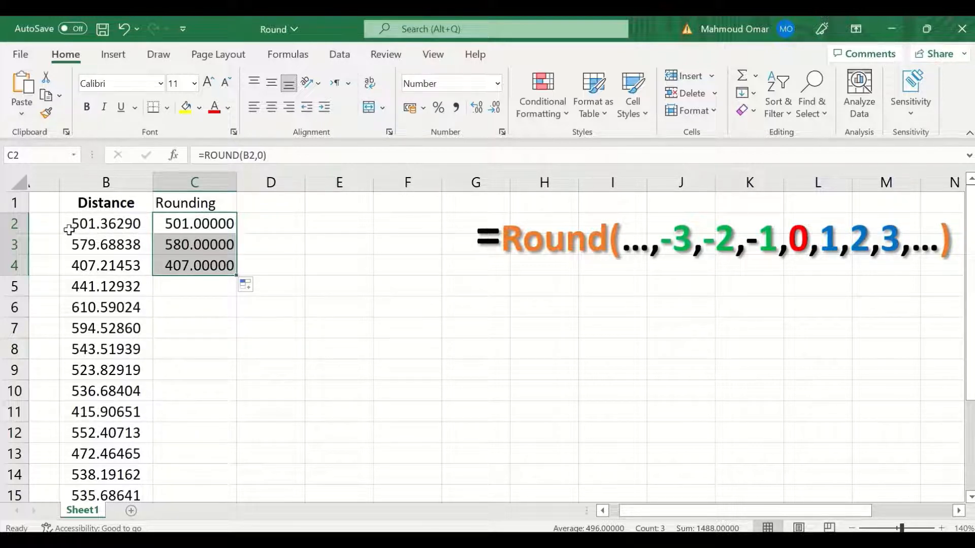
# Step: Change the formula in C2 to =ROUND(B2,-1) to round to the nearest ten, and copy it down to C4
pyautogui.click(196, 224)
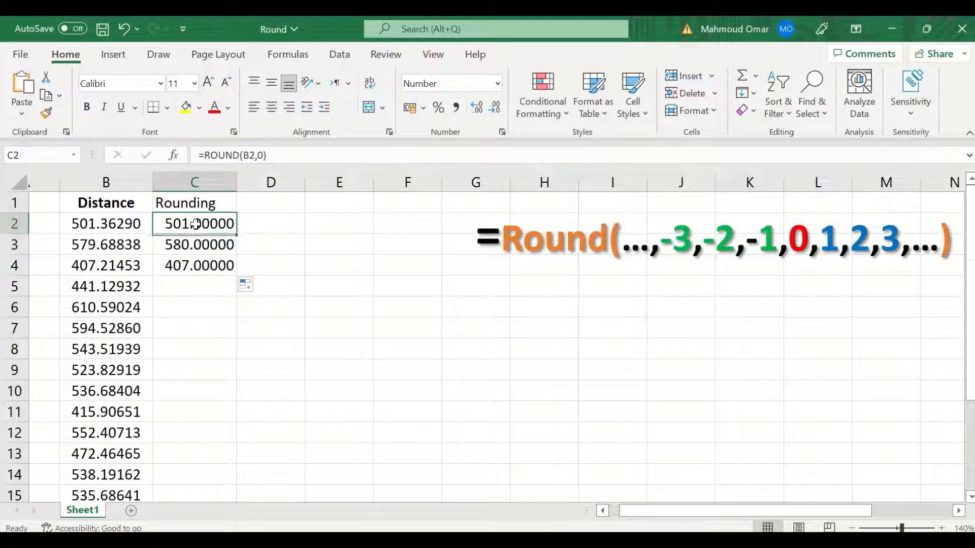
pyautogui.click(264, 155)
pyautogui.press('BackSpace')
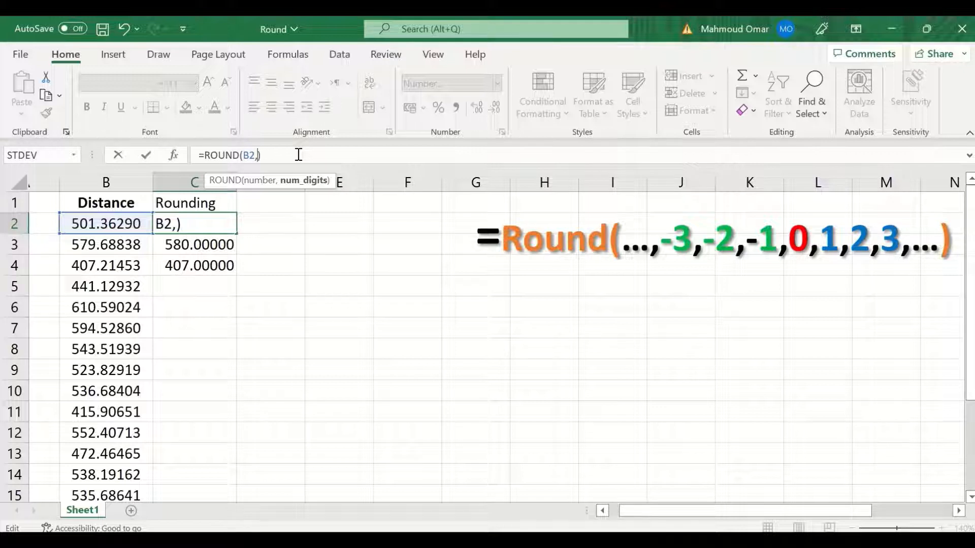
pyautogui.write('-1')
pyautogui.press('Return')
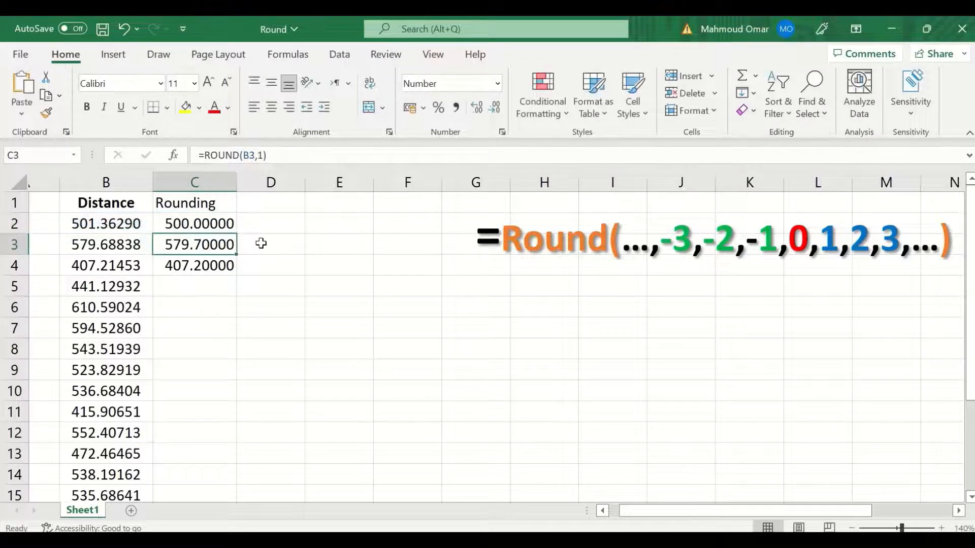
pyautogui.click(228, 223)
pyautogui.moveTo(235, 233); pyautogui.dragTo(229, 266)
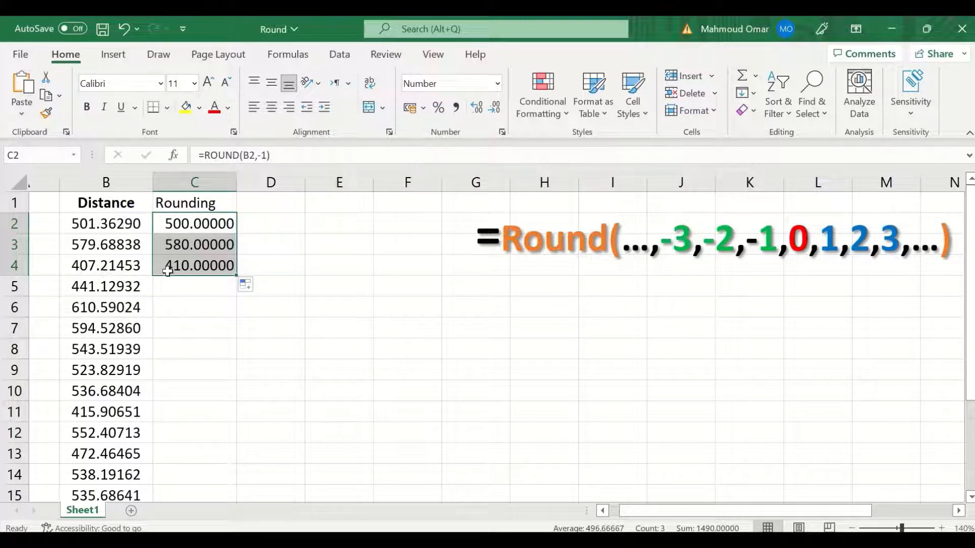
# Step: Change the formula in C2 to =ROUND(B2,-2), copy it down to C4 and check the original distances in B3 and B4
pyautogui.click(267, 156)
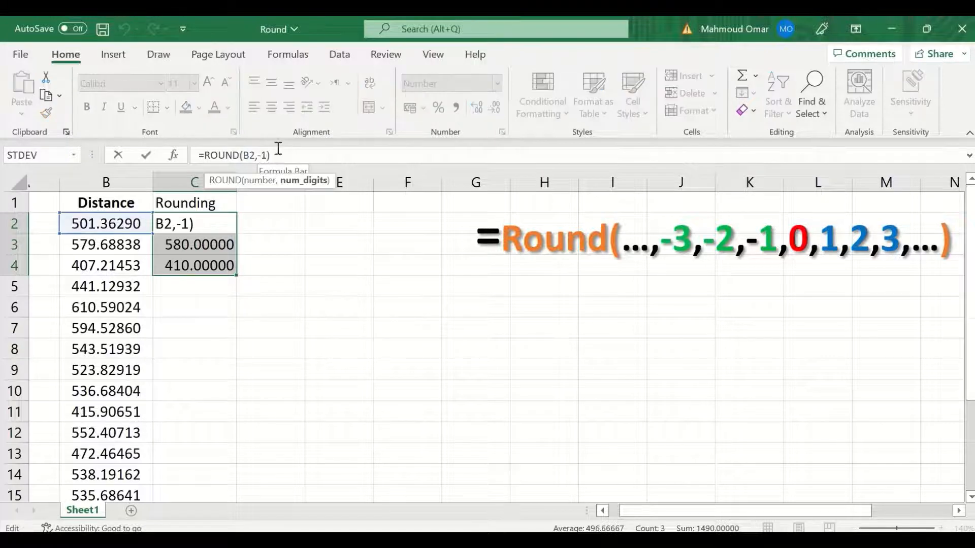
pyautogui.press('BackSpace')
pyautogui.write('2')
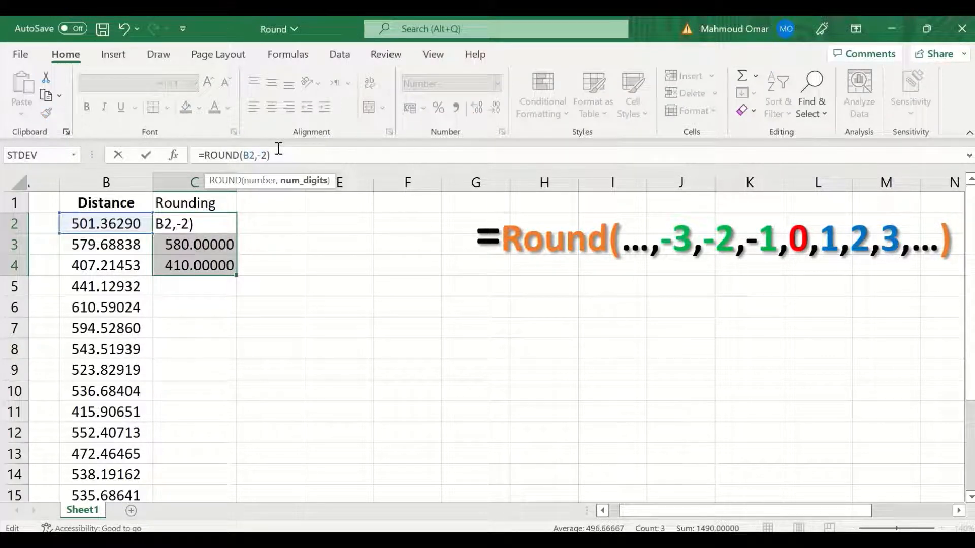
pyautogui.click(300, 249)
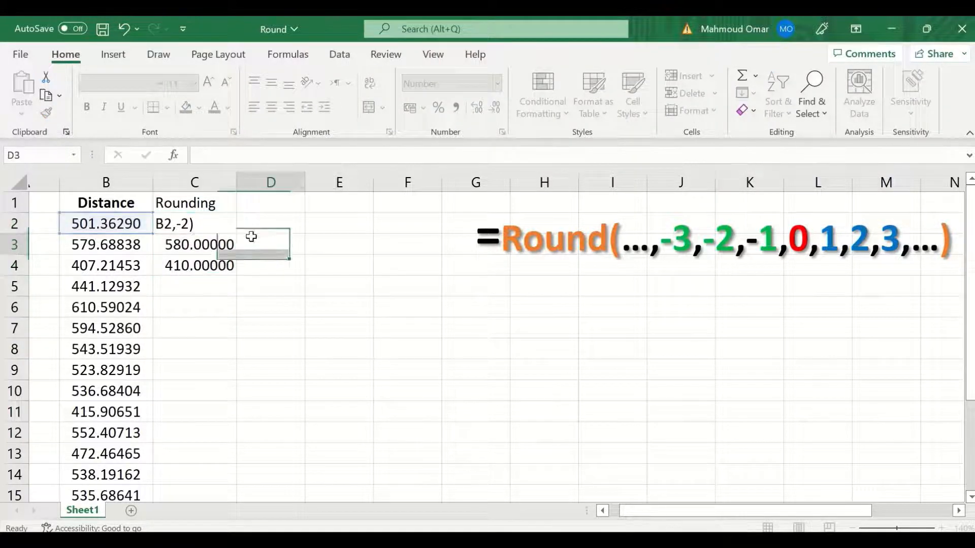
pyautogui.click(202, 222)
pyautogui.moveTo(235, 236); pyautogui.dragTo(220, 275)
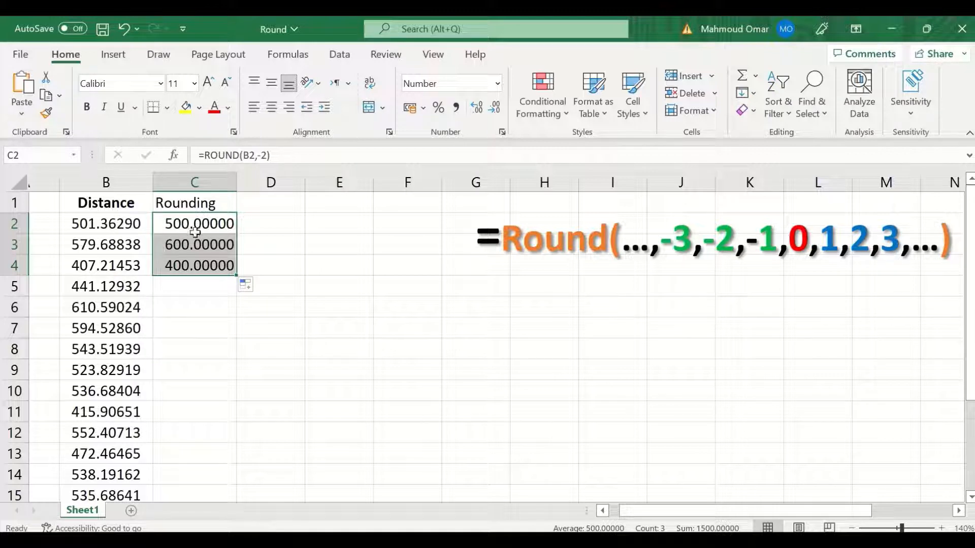
pyautogui.click(82, 246)
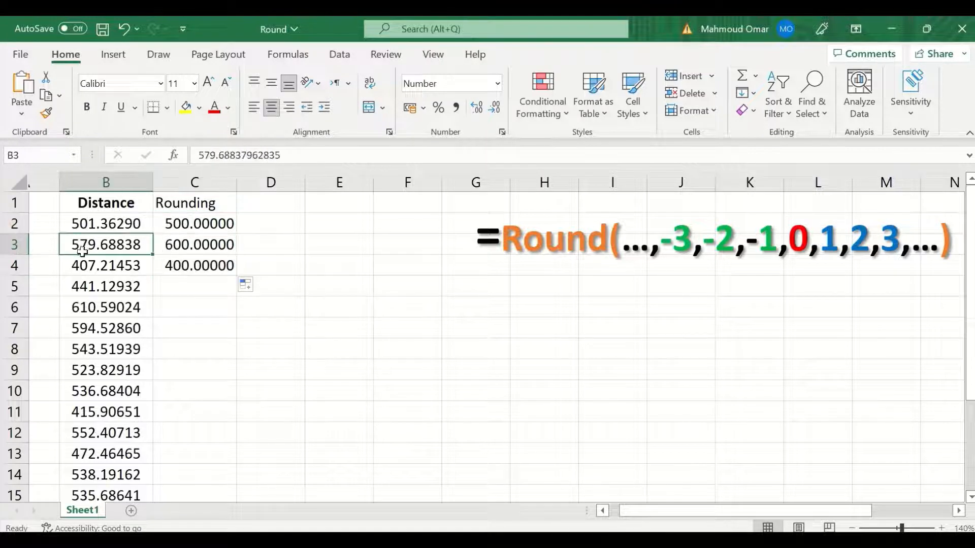
pyautogui.click(82, 270)
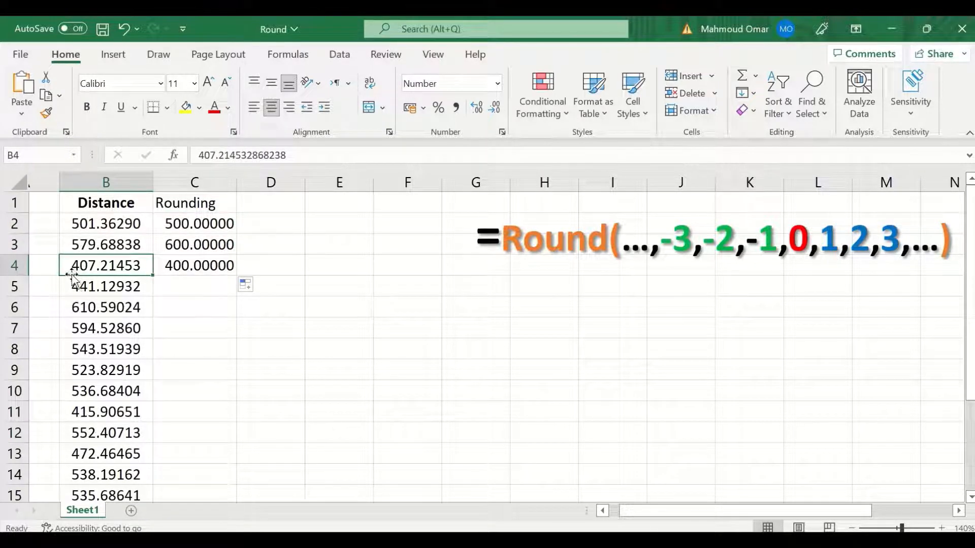
# Step: Change the formula in C2 to =ROUND(B2,-3) to round to the nearest thousand, and copy it down to C4
pyautogui.click(196, 229)
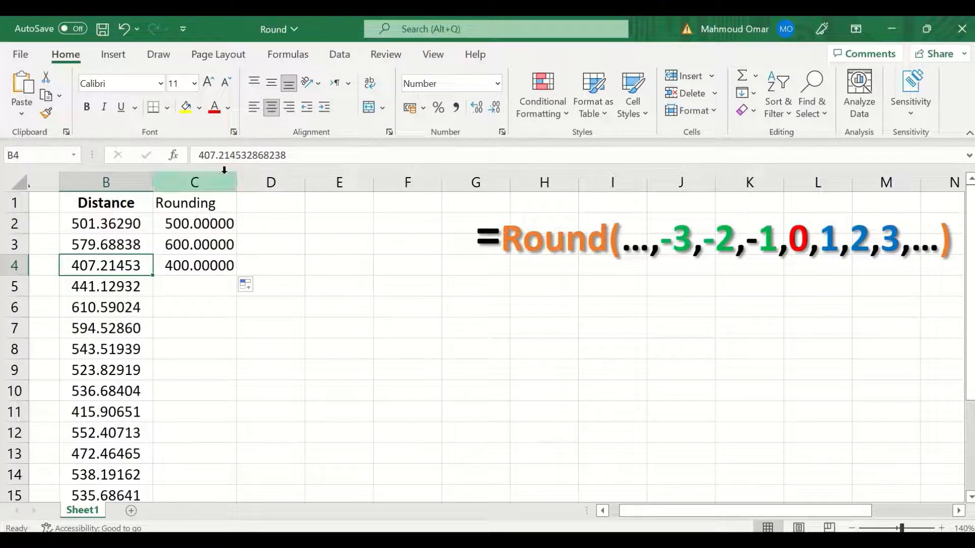
pyautogui.click(254, 156)
pyautogui.press('Return')
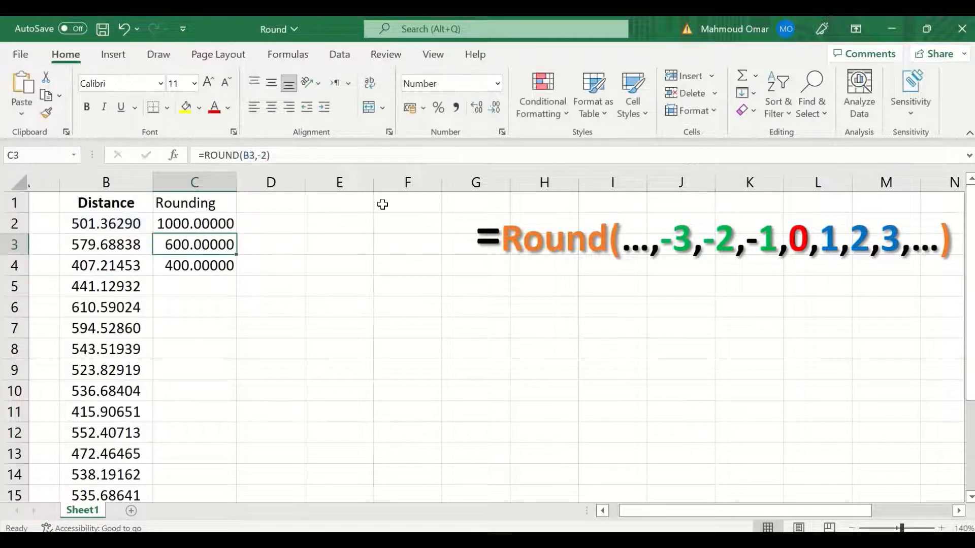
pyautogui.click(226, 216)
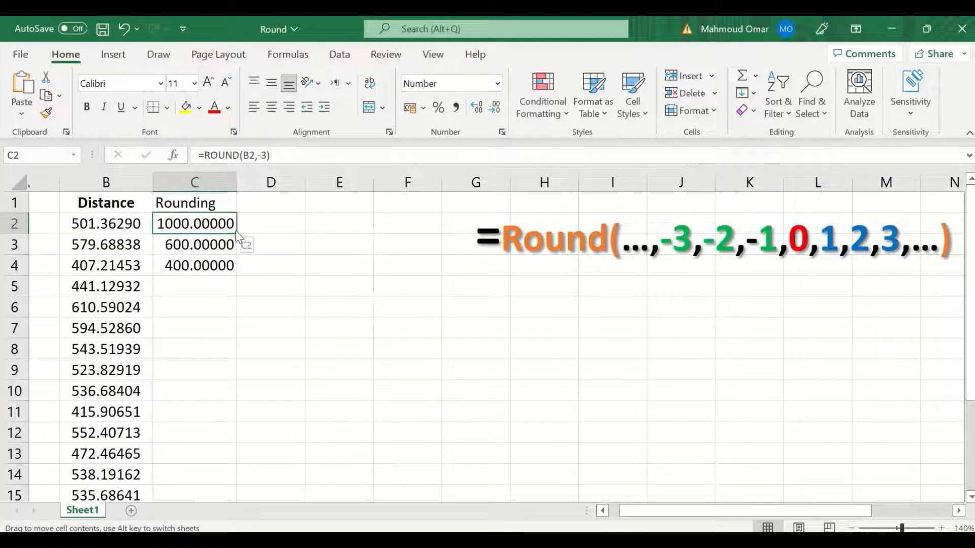
pyautogui.moveTo(237, 231); pyautogui.dragTo(235, 274)
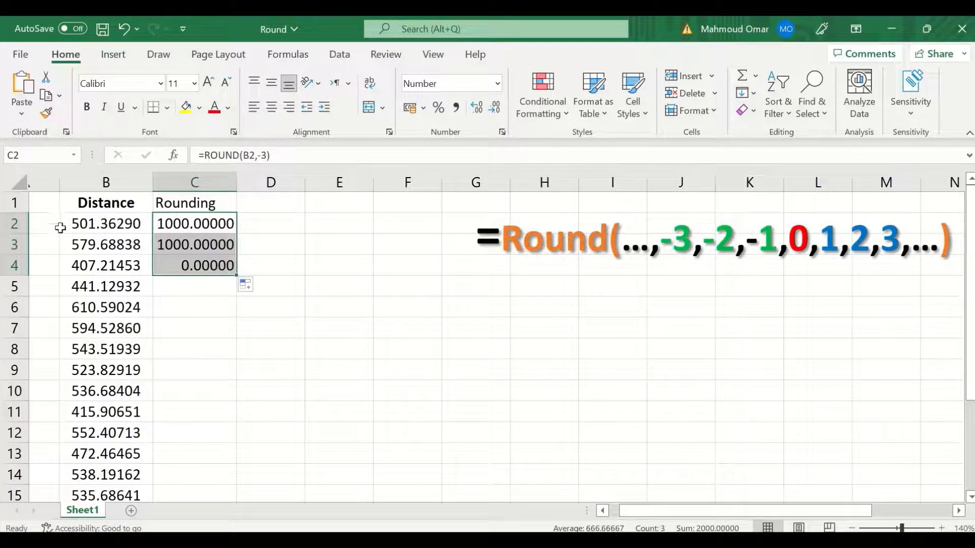